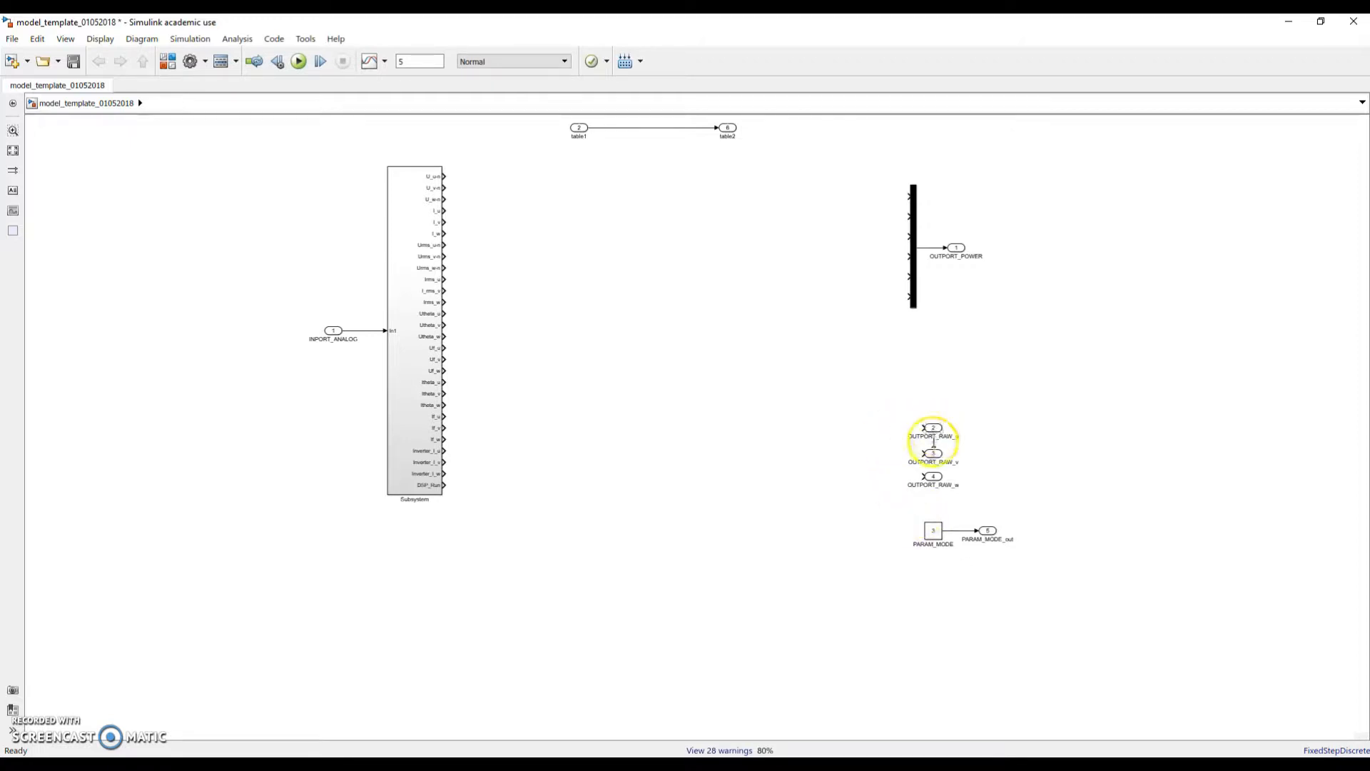
Select the OUTPORT_RAW_w outport block beside the Subsystem
left_click(934, 477)
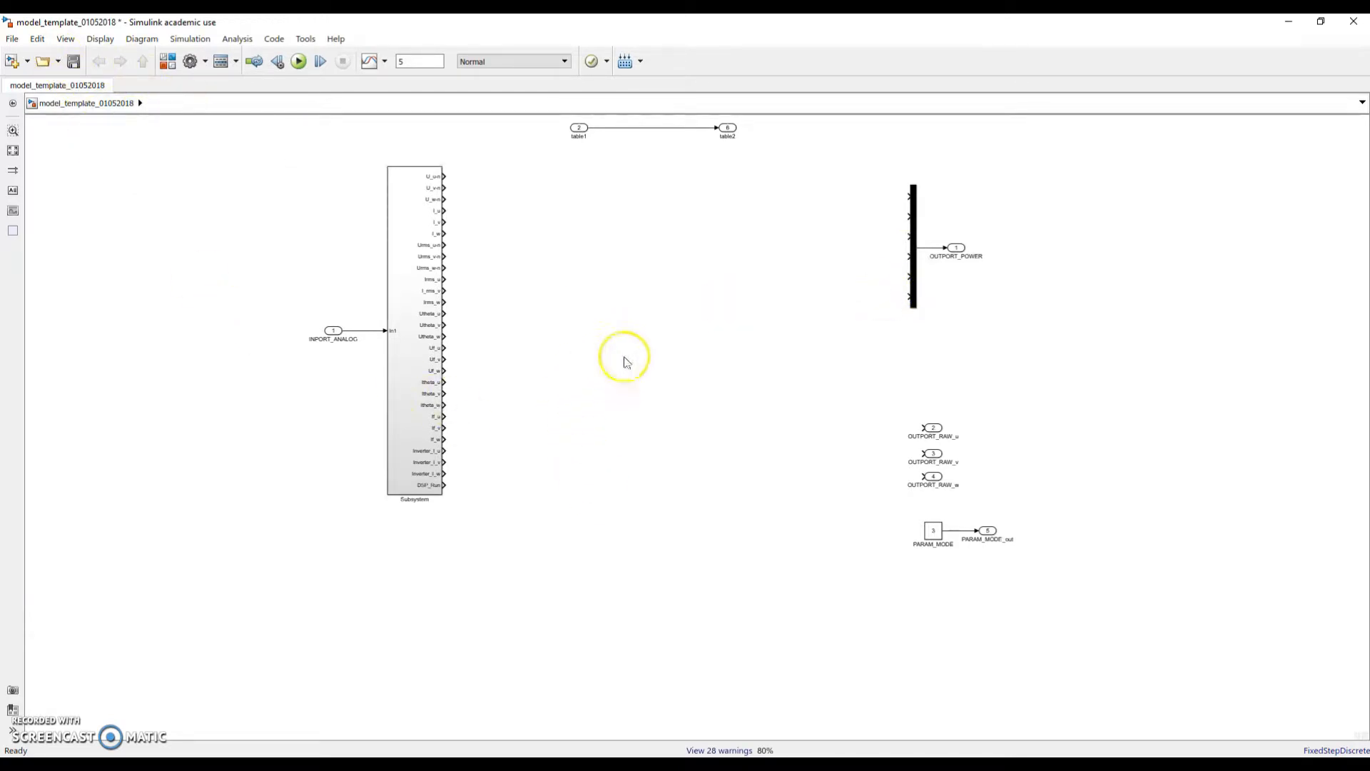
Undo the last outport block move with Edit > Undo Move
left_click(37, 39)
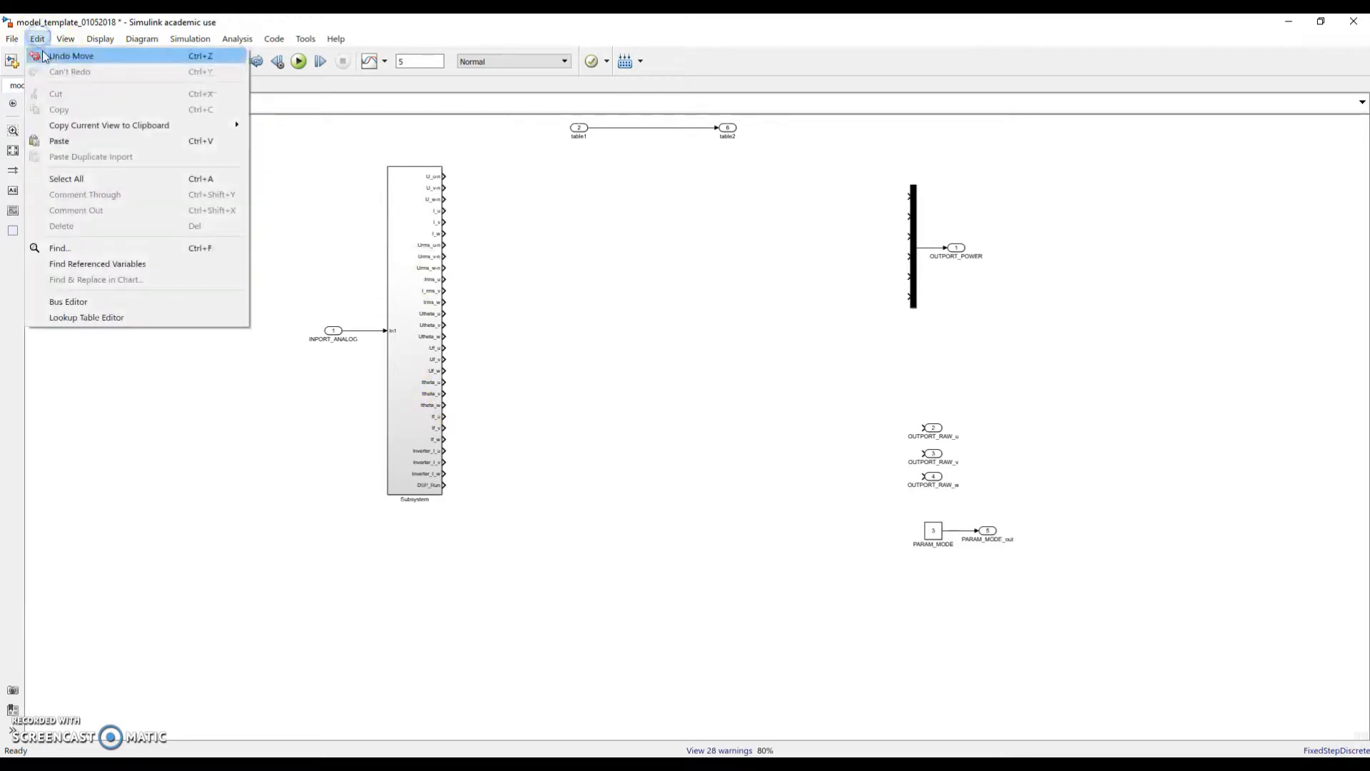
Undo repeatedly until the Dynamic PV Model blocks and their wiring return, then zoom out
left_click(43, 53)
left_click(38, 39)
left_click(43, 53)
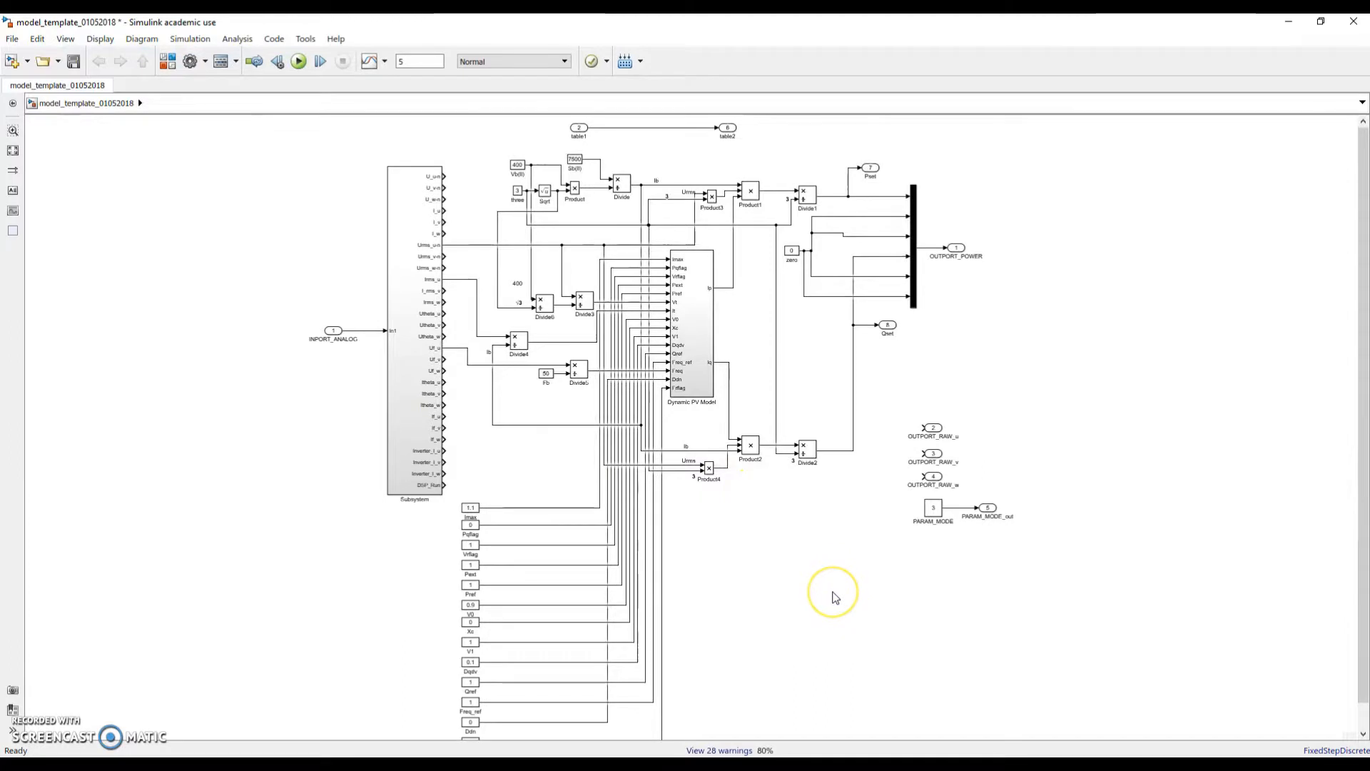
scroll(834, 592, "down", 1)
scroll(857, 603, "up", 1)
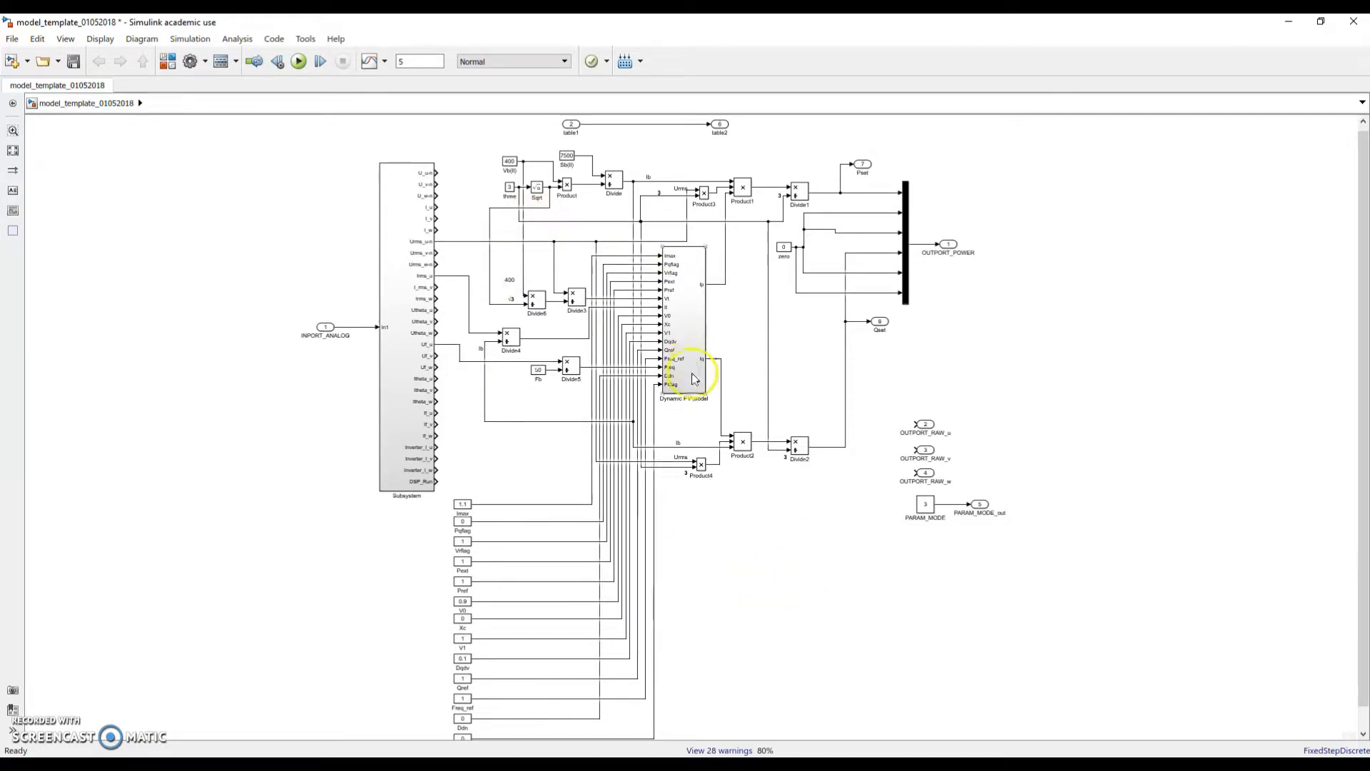
scroll(730, 426, "down", 2)
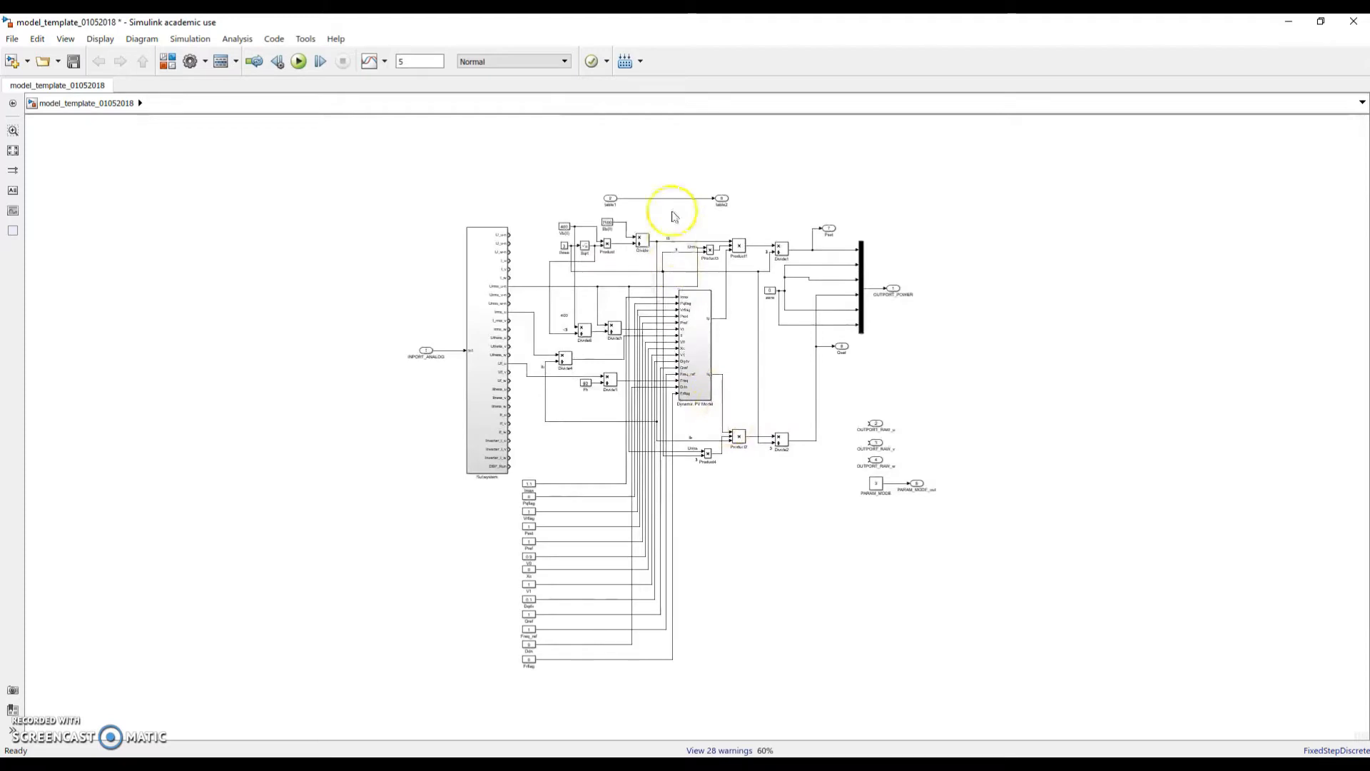
Build the model into libmodel_template_01052018.so, review the 28 build warnings, and open the build folder
left_click(643, 62)
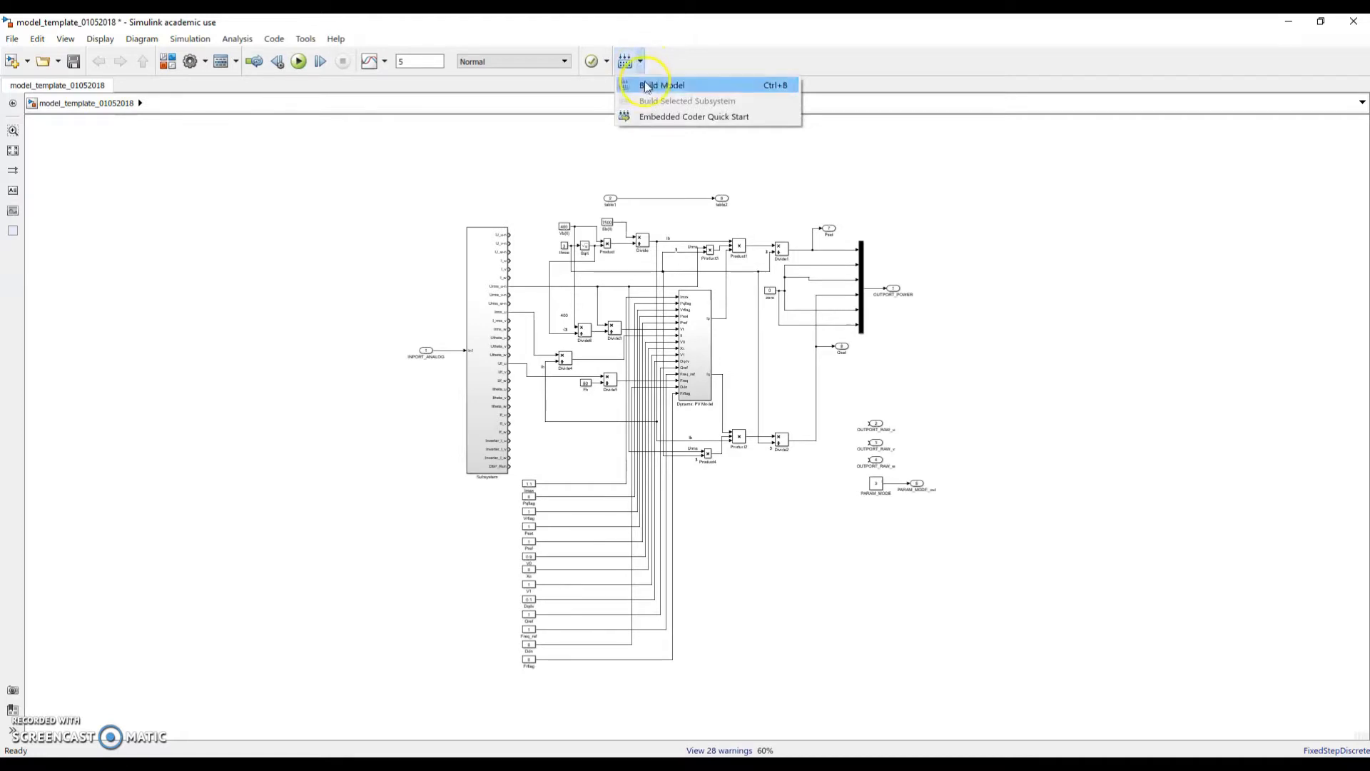
left_click(648, 87)
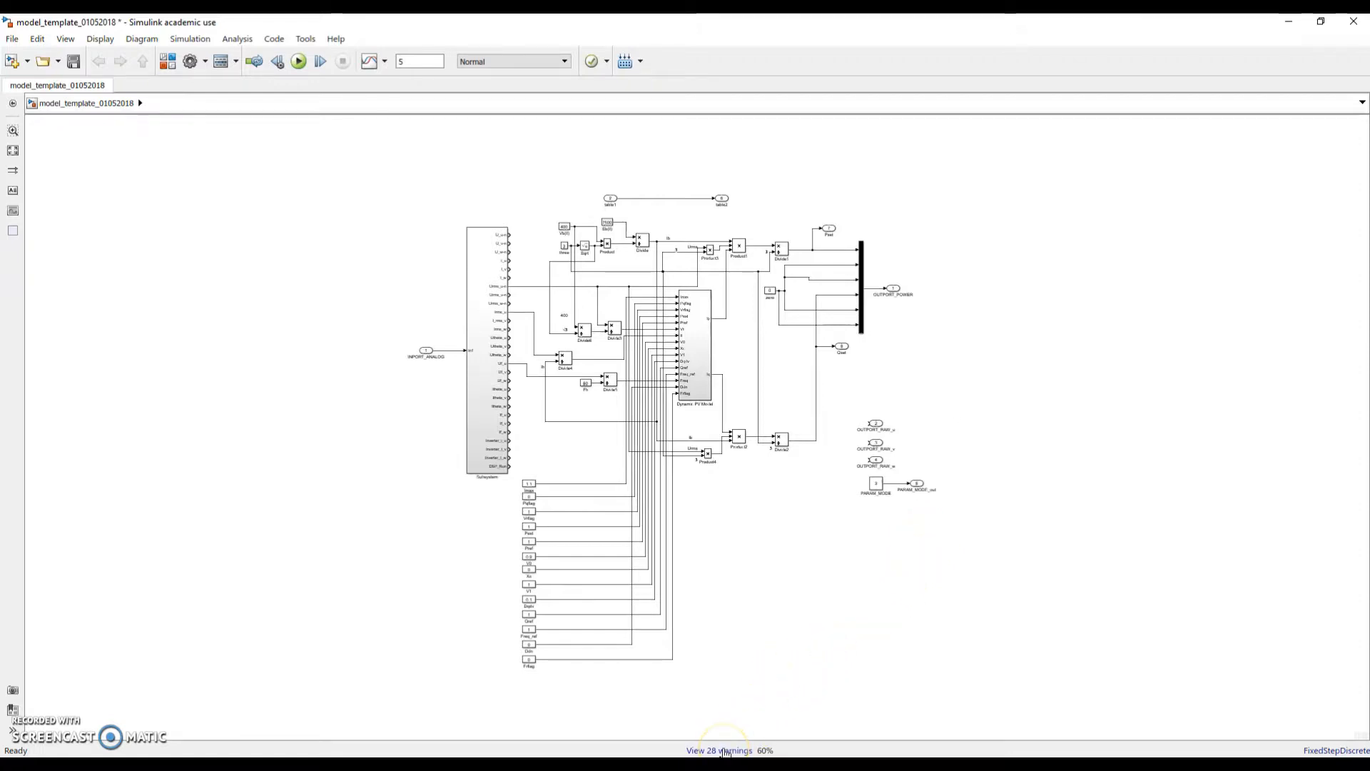
left_click(725, 751)
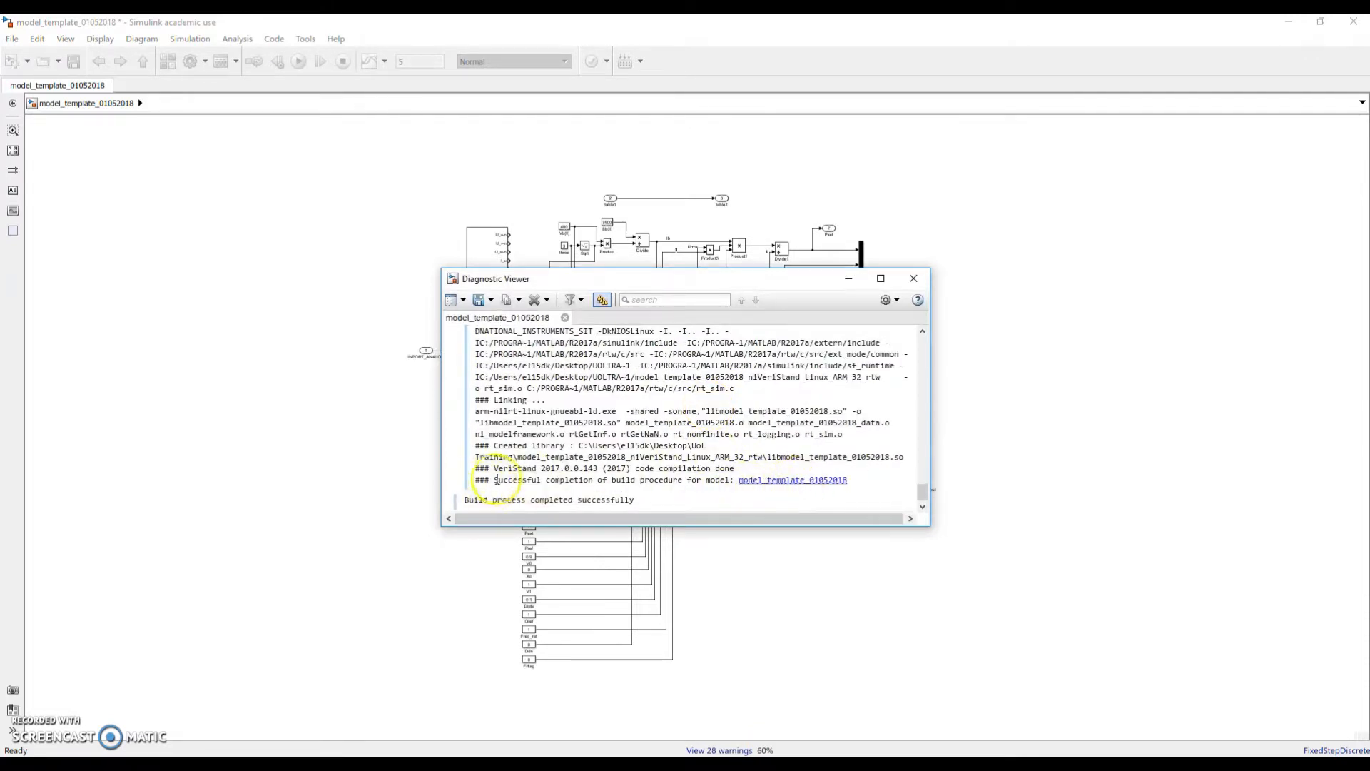
left_click(790, 483)
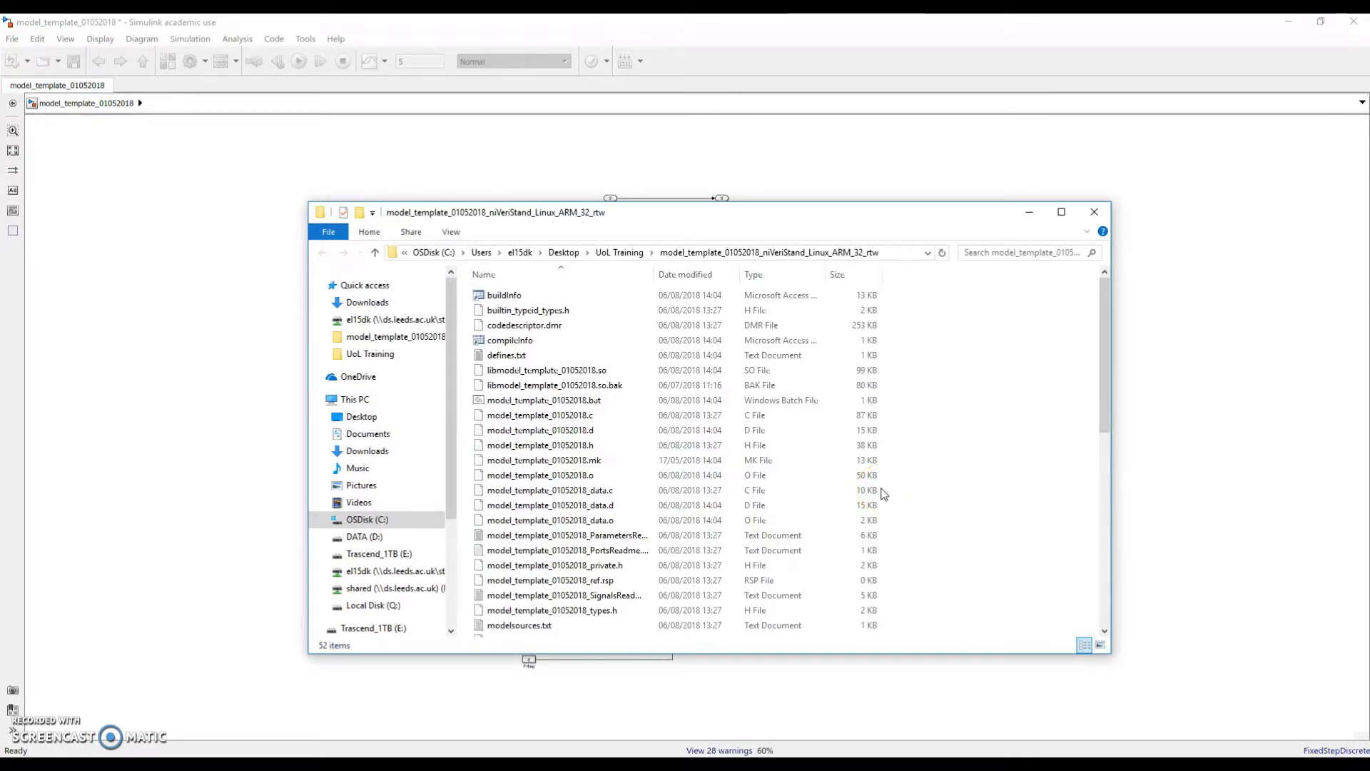
Locate and select the 98.4 KB libmodel_template_01052018.so in the rtw build folder
scroll(700, 399, "down", 2)
scroll(641, 417, "down", 8)
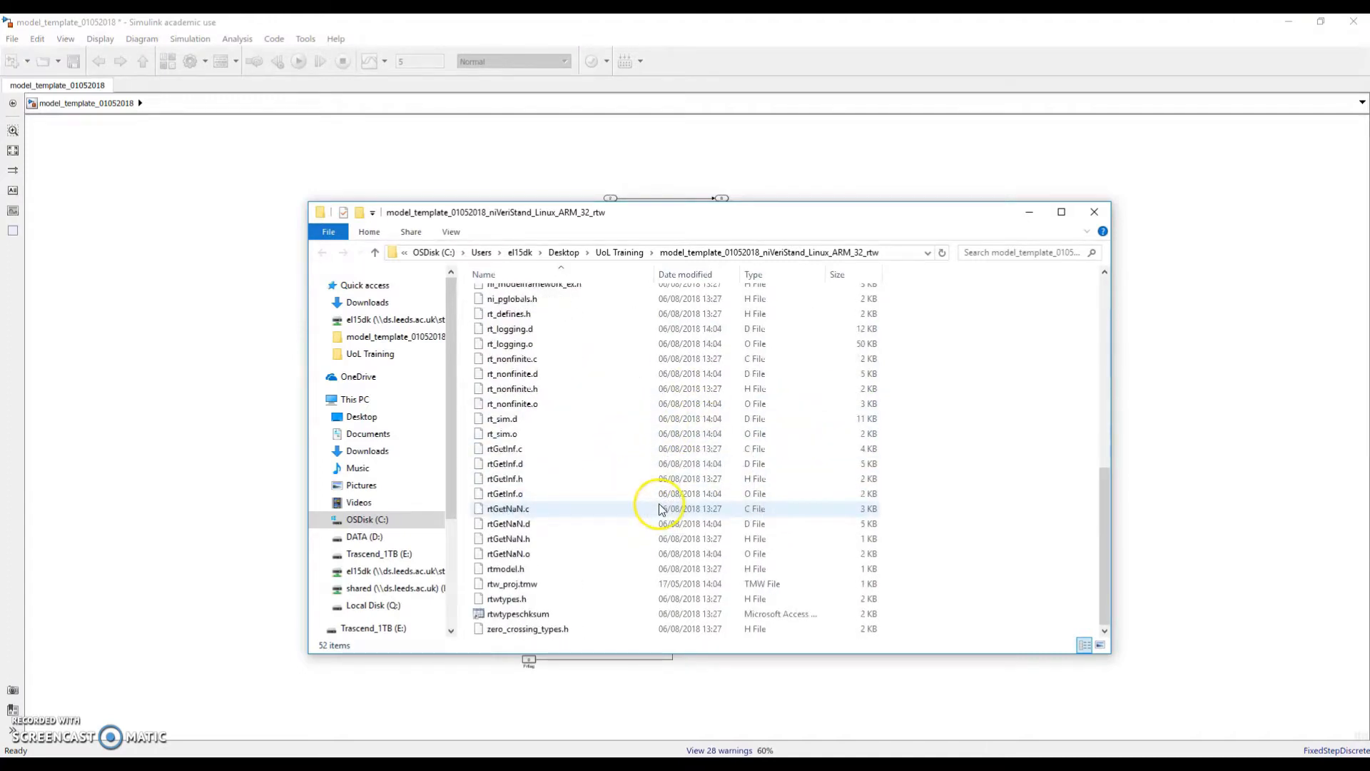
scroll(806, 531, "up", 10)
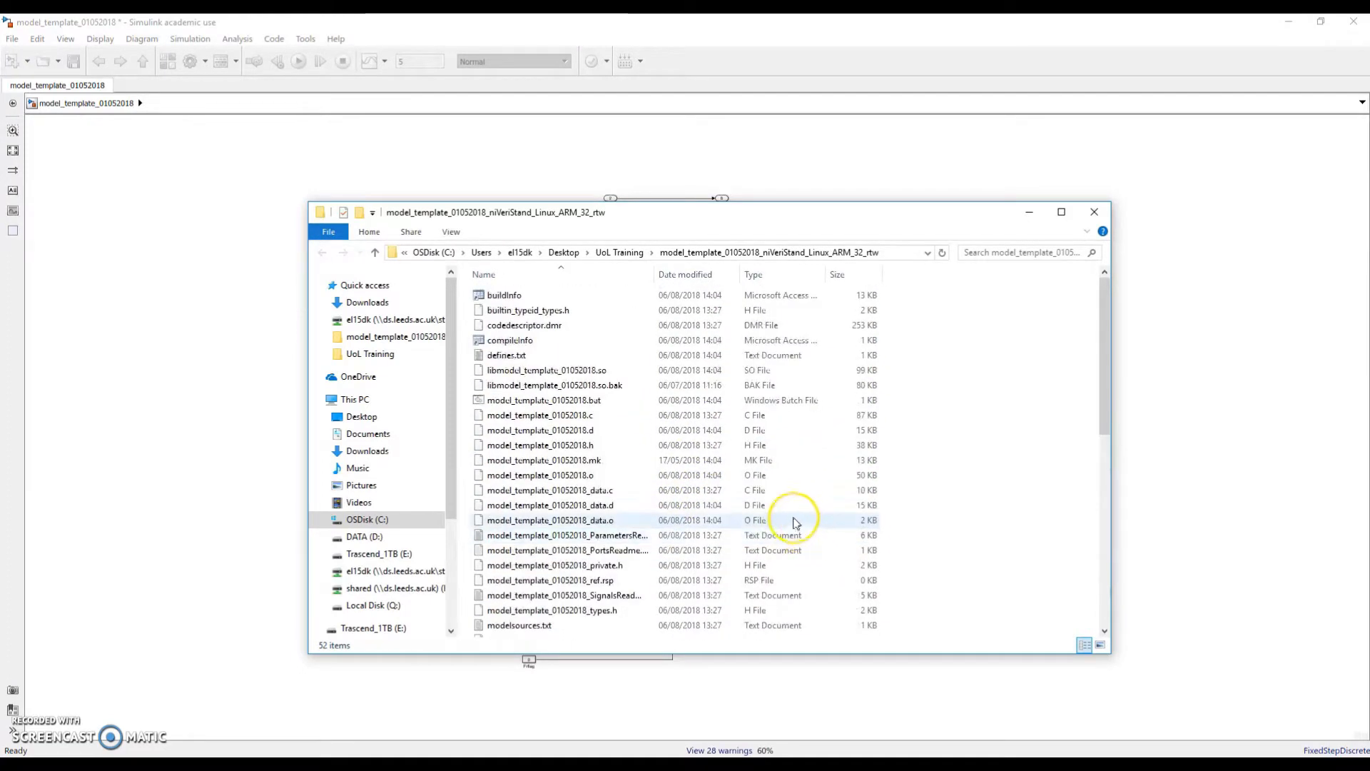
left_click(531, 370)
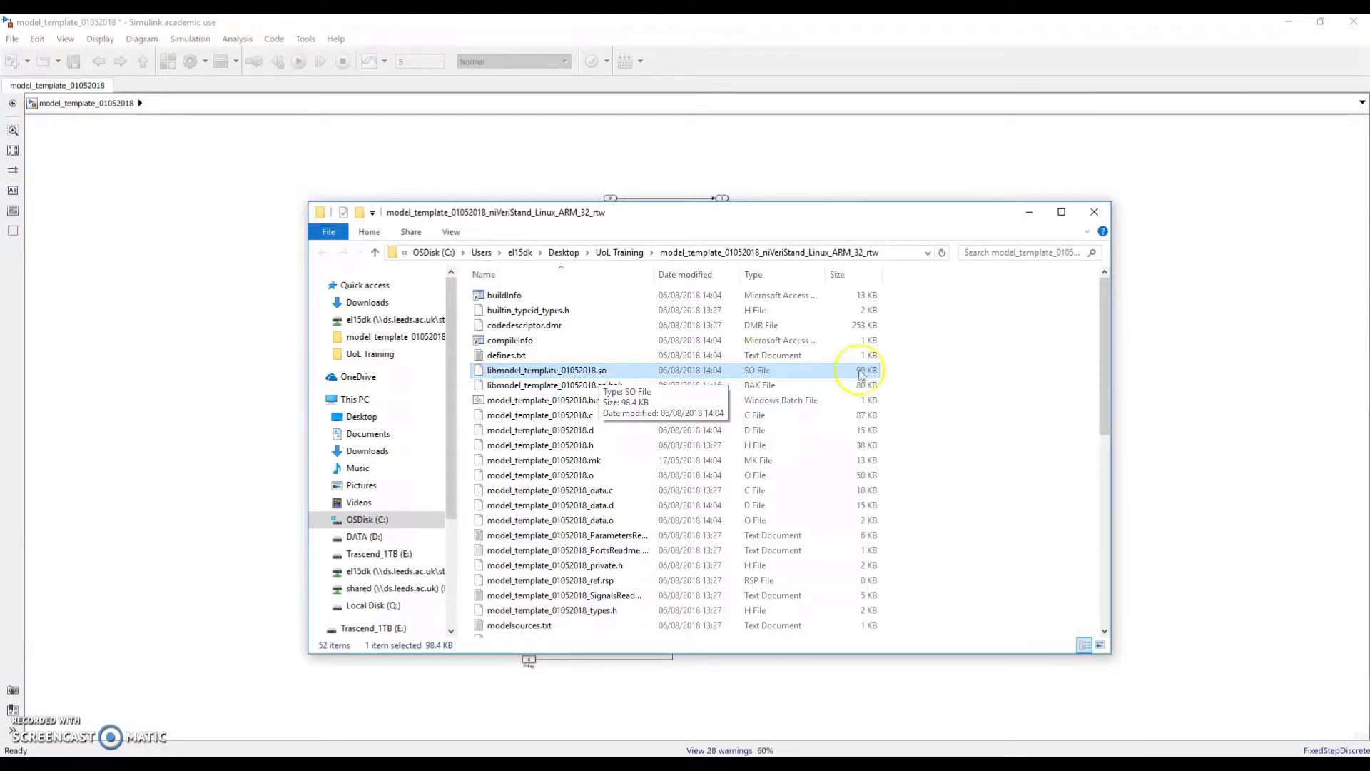
Minimize the build folder, Diagnostic Viewer and Simulink windows to reach the desktop
left_click(1028, 212)
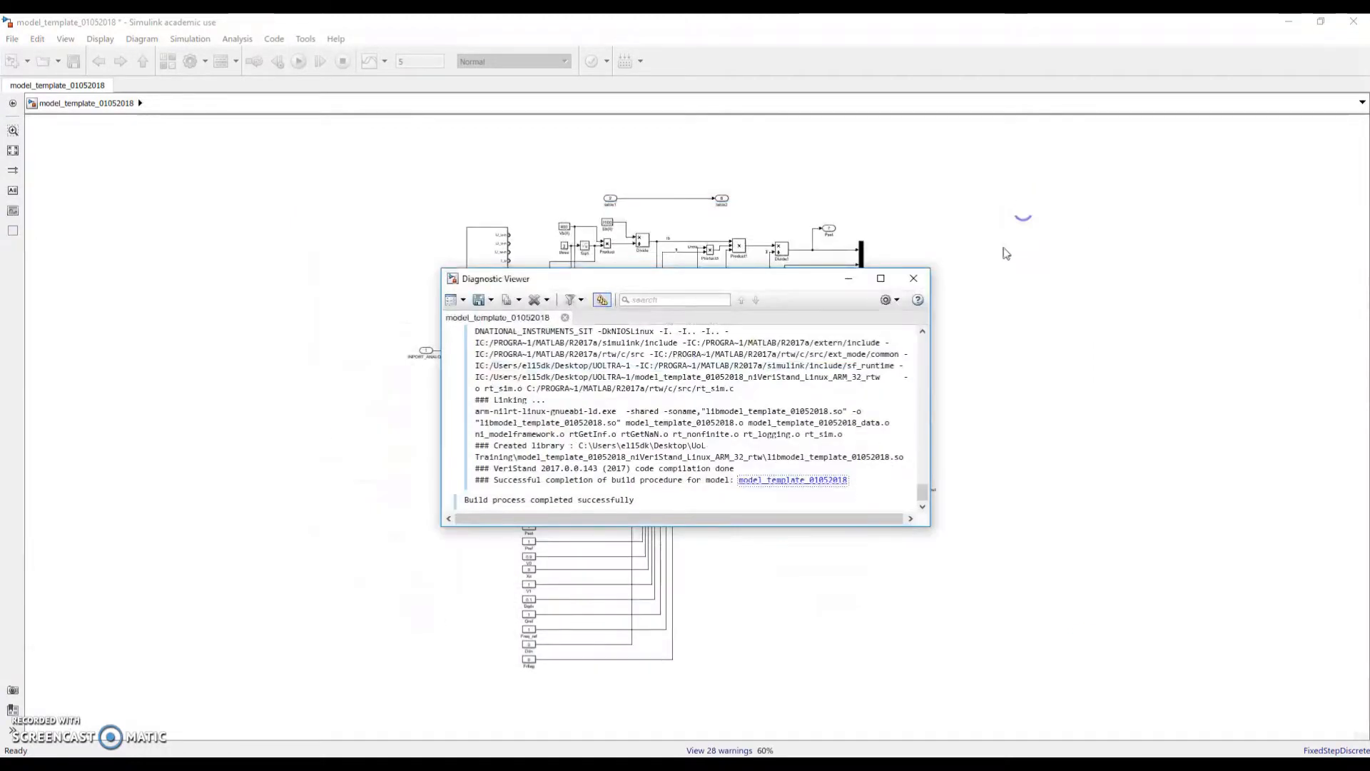
left_click(850, 278)
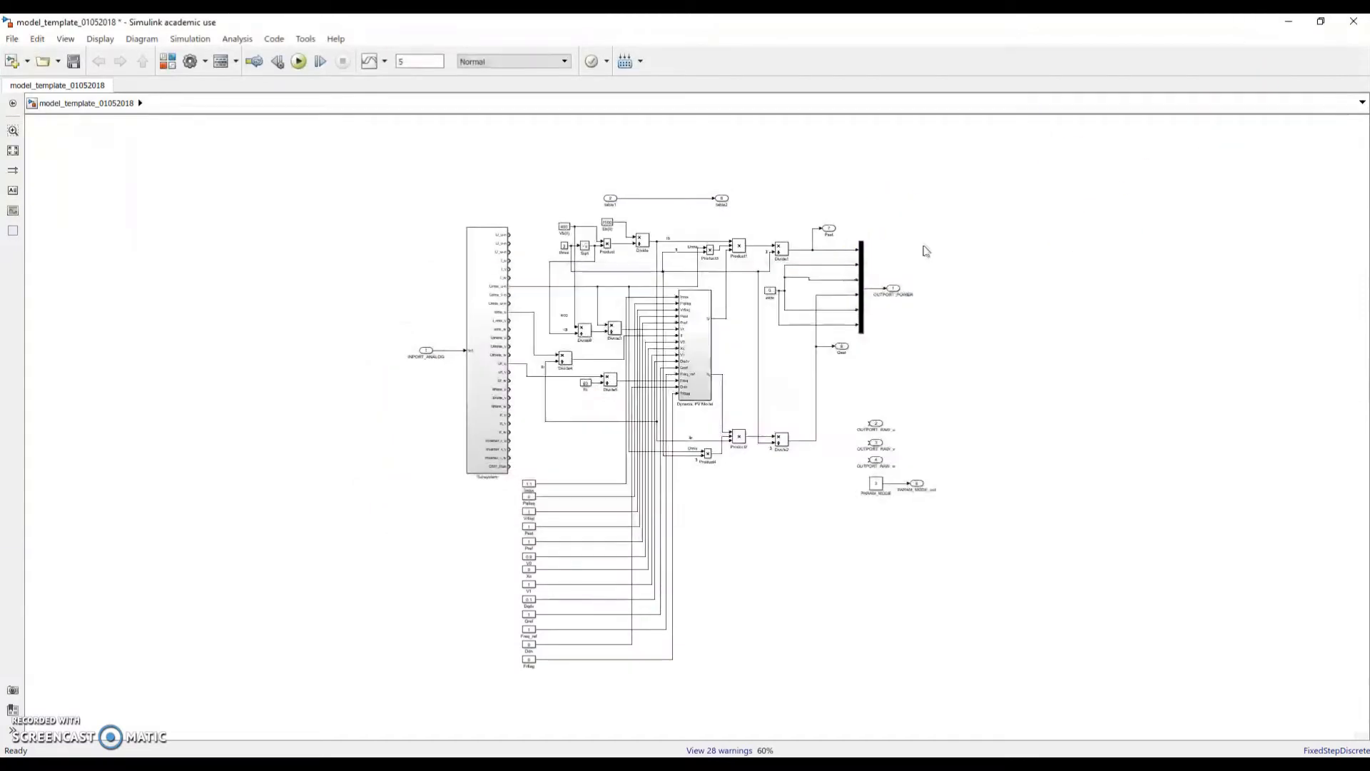
left_click(1287, 22)
Launch MicroGRID Client from its desktop icon and let it run past the SmartScreen warning
double_click(33, 176)
left_click(583, 302)
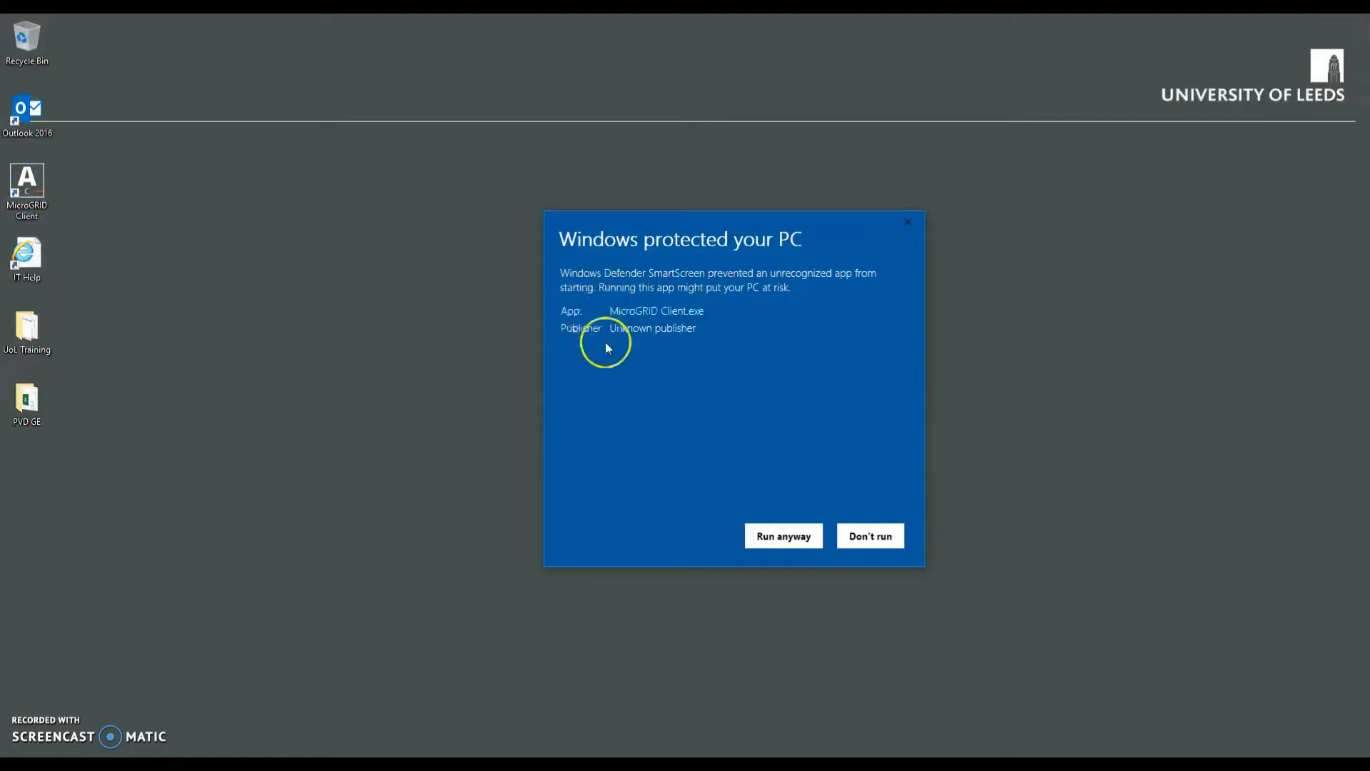
left_click(764, 534)
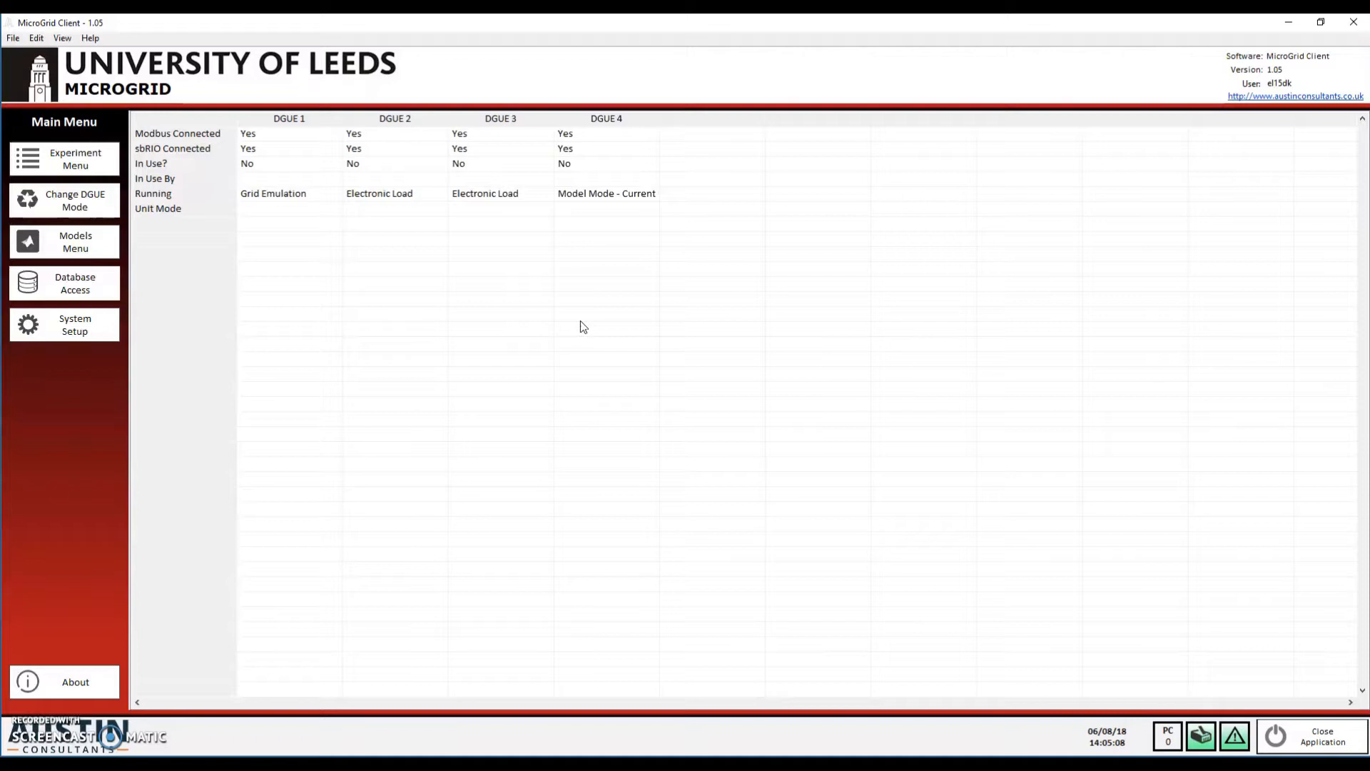
Go to the Models Menu and choose Add New Model to open the Import New Model Wizard
left_click(99, 251)
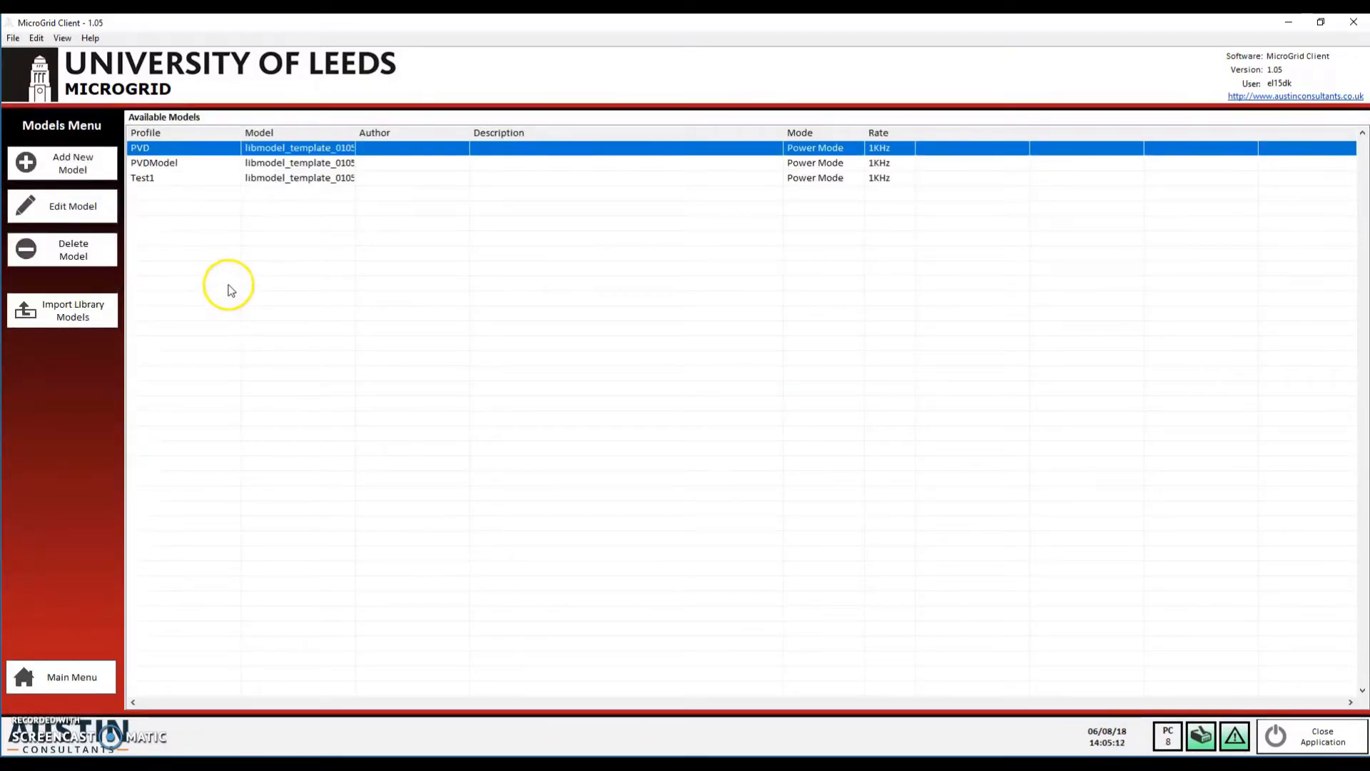
left_click(87, 166)
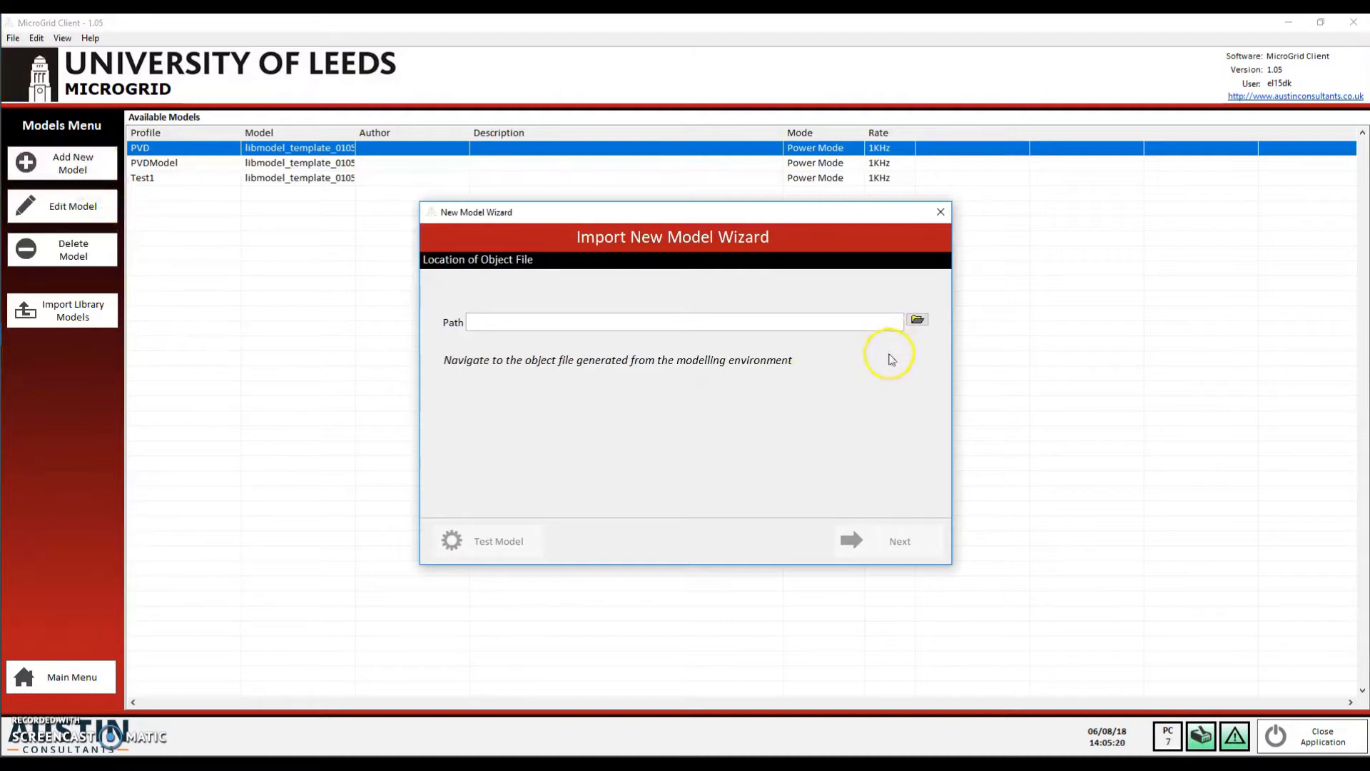
Browse to UoL Training's model_template build folder and pick libmodel_template_01052018.so as the object file
left_click(917, 320)
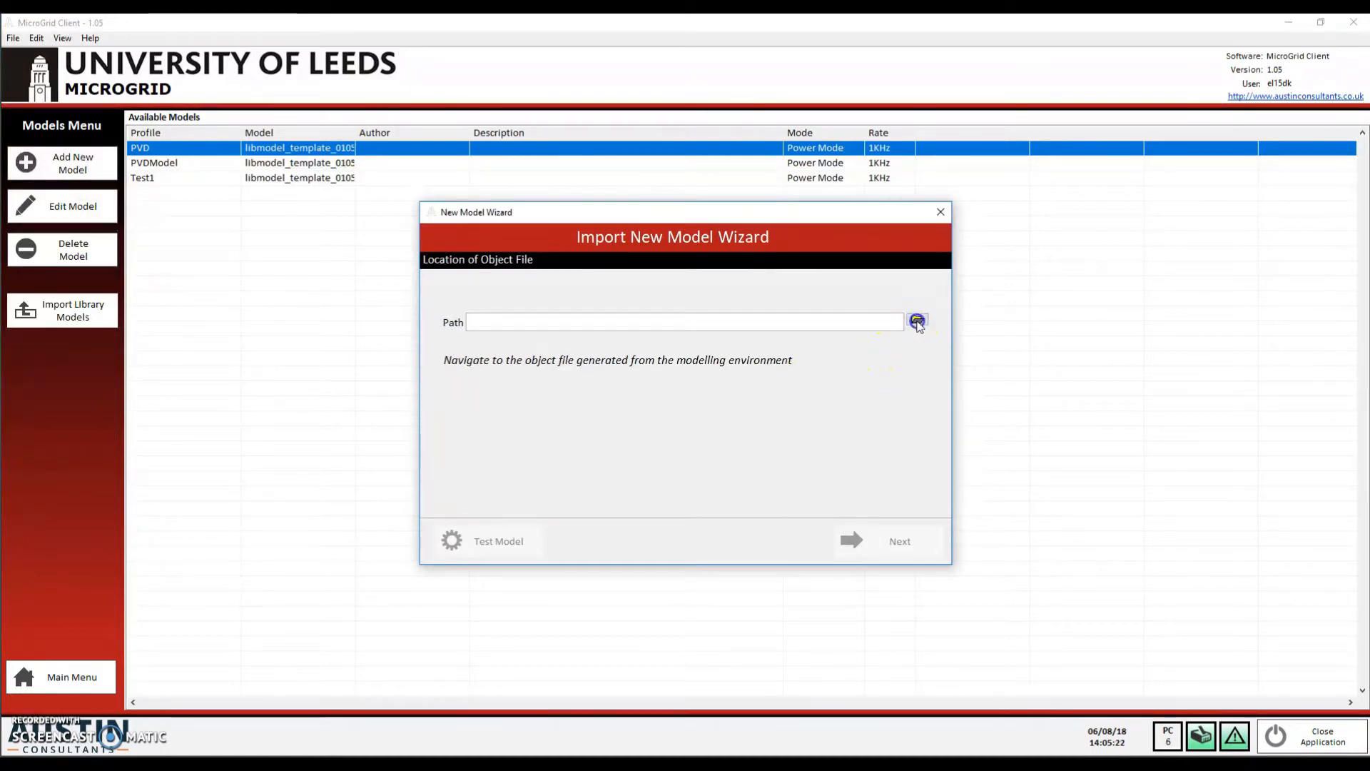
left_click(523, 328)
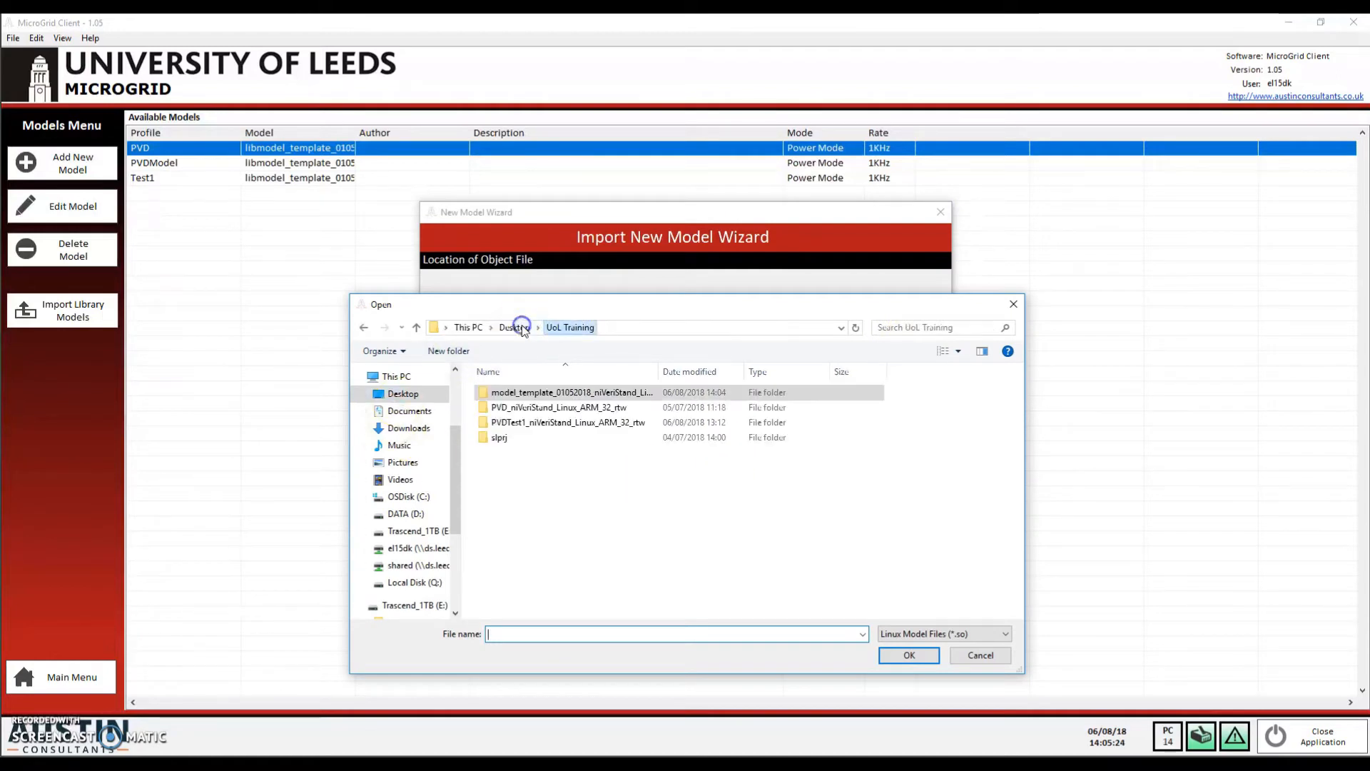
left_click(577, 395)
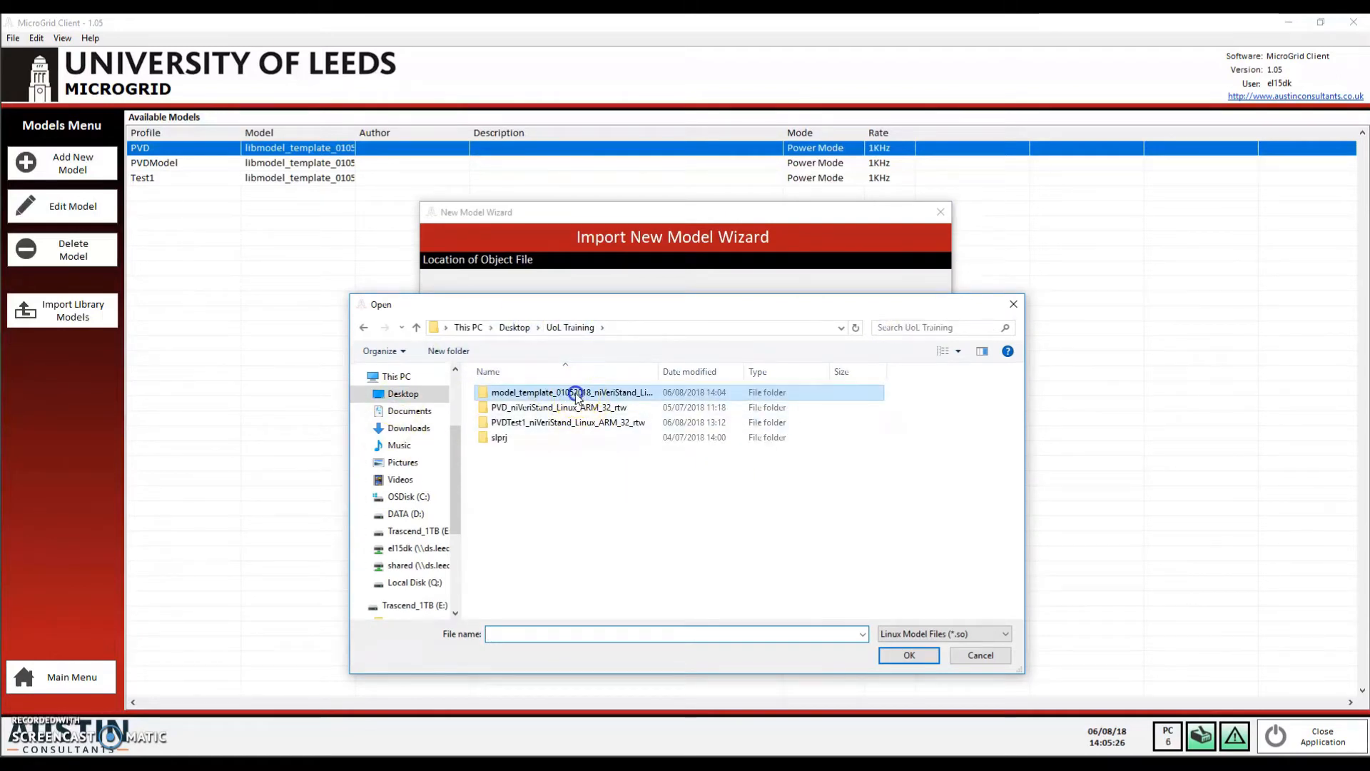
double_click(577, 395)
left_click(573, 397)
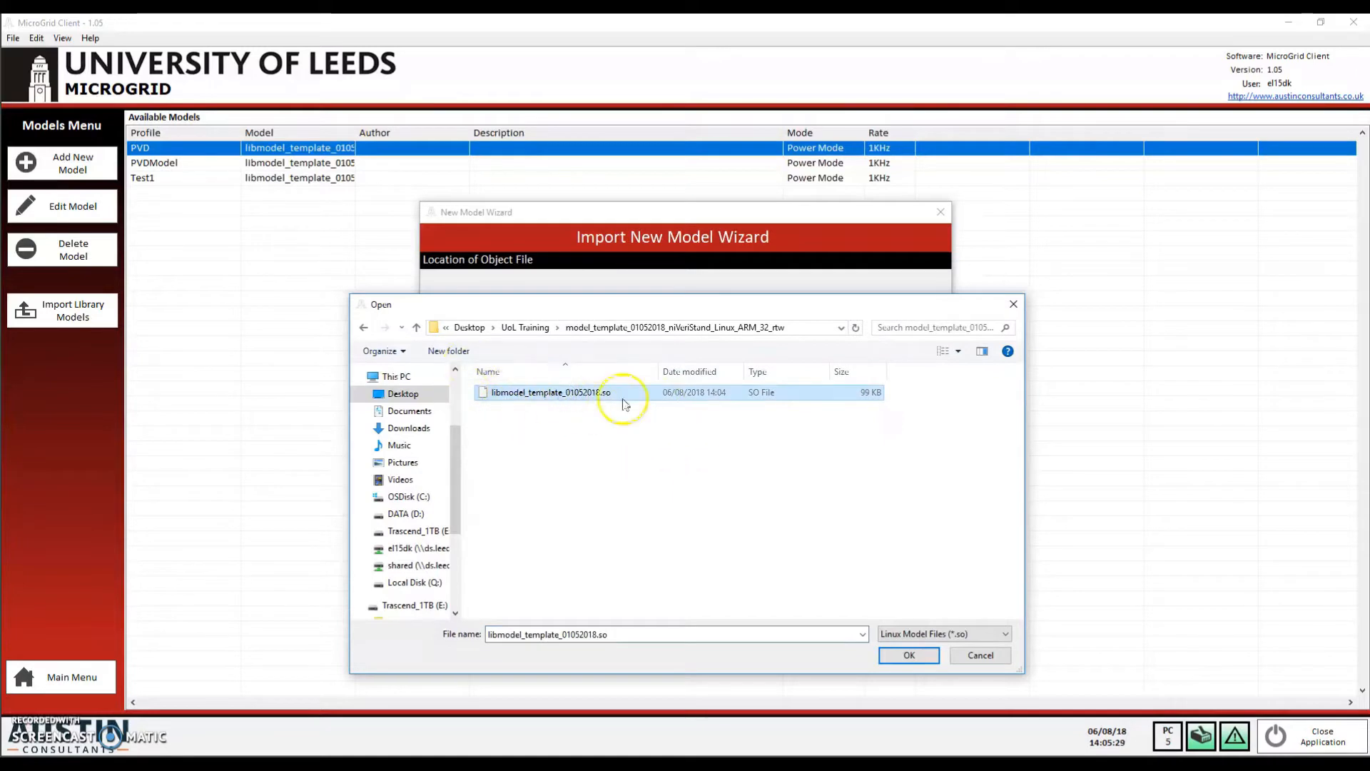
left_click(904, 661)
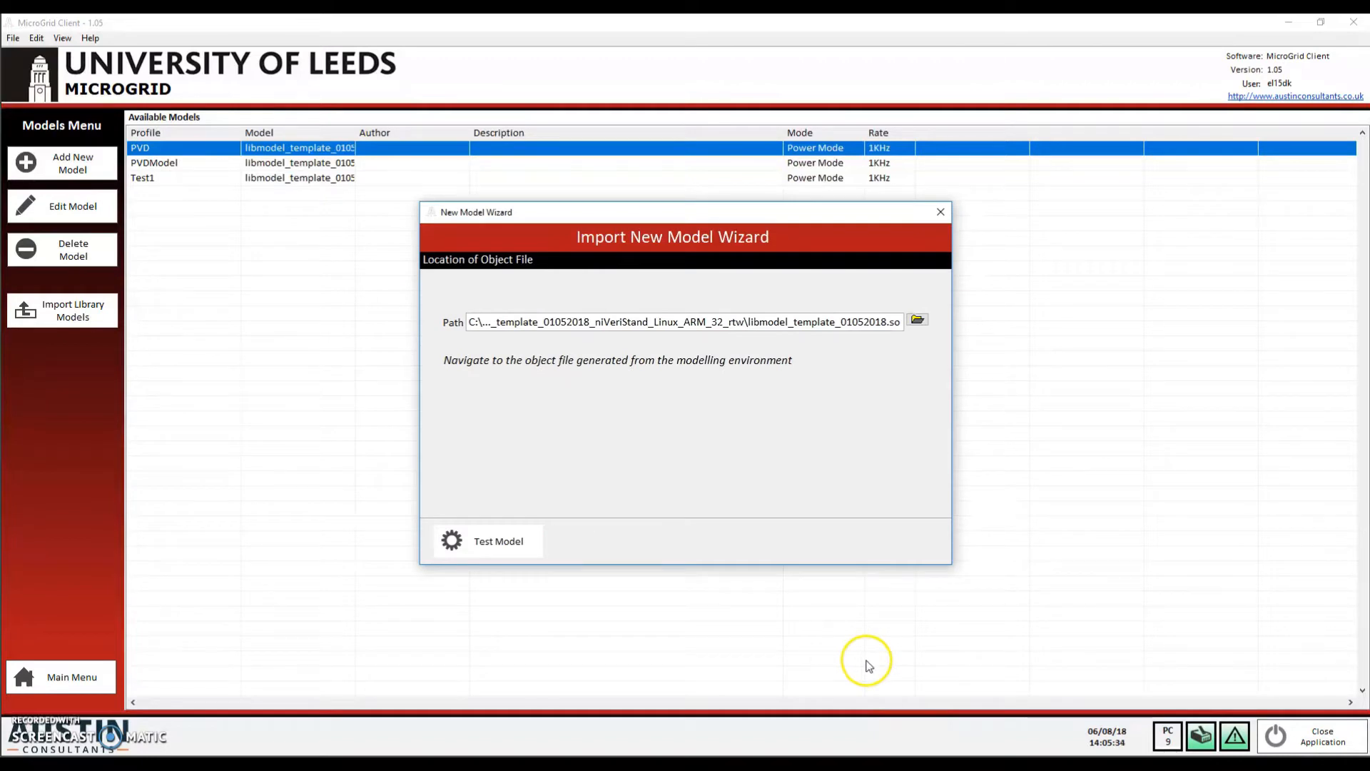
Test the model, accept Power Mode at 1KHz, and skip through inports, outports, parameters and mimic image to Finish
left_click(514, 543)
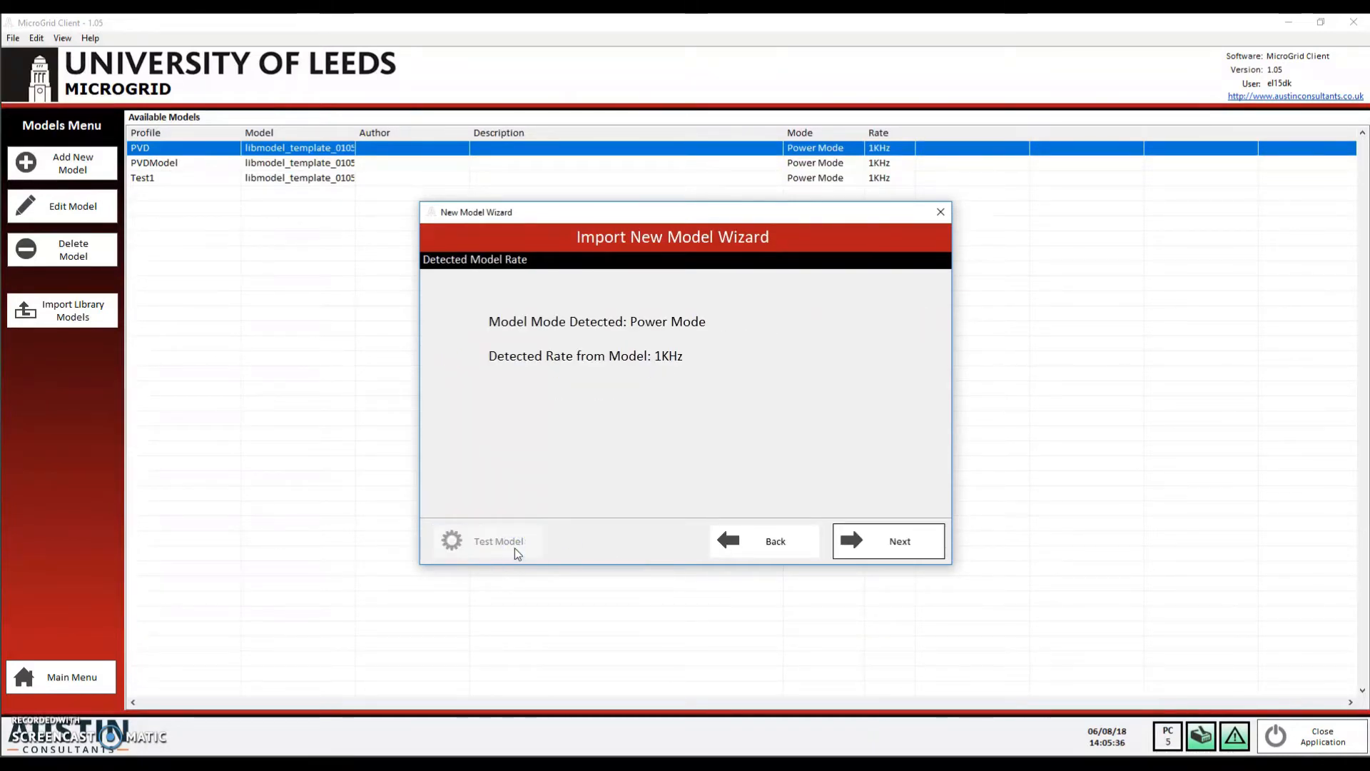
left_click(871, 540)
left_click(869, 537)
left_click(867, 540)
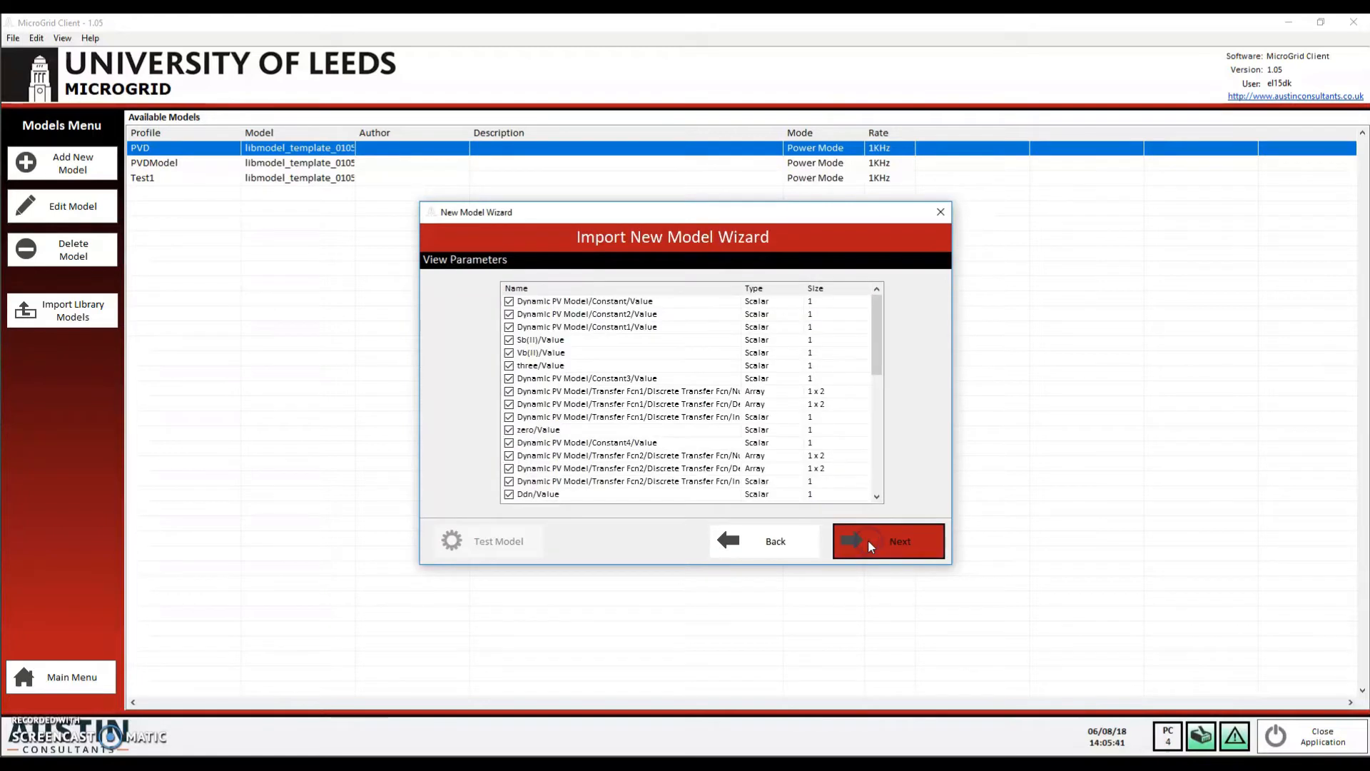
left_click(868, 539)
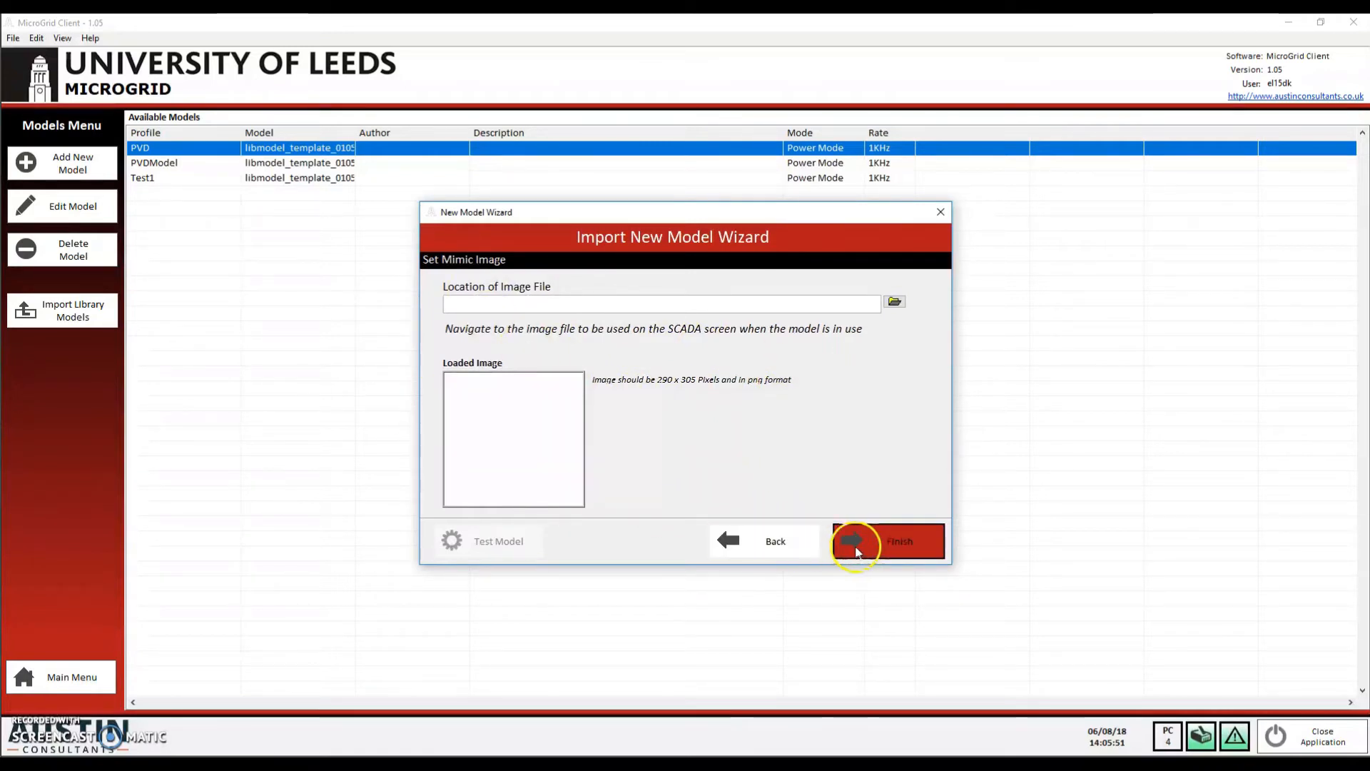
left_click(881, 542)
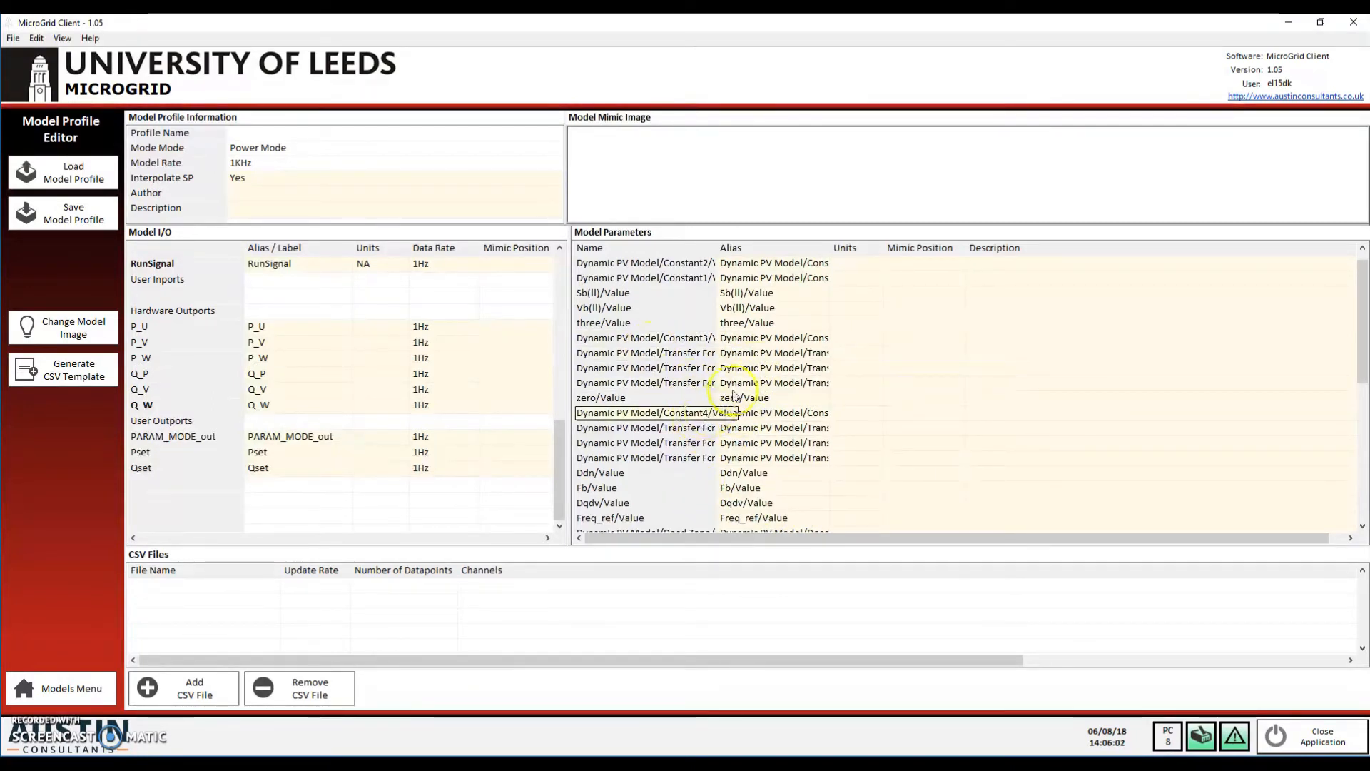
scroll(680, 373, "down", 2)
scroll(680, 373, "up", 2)
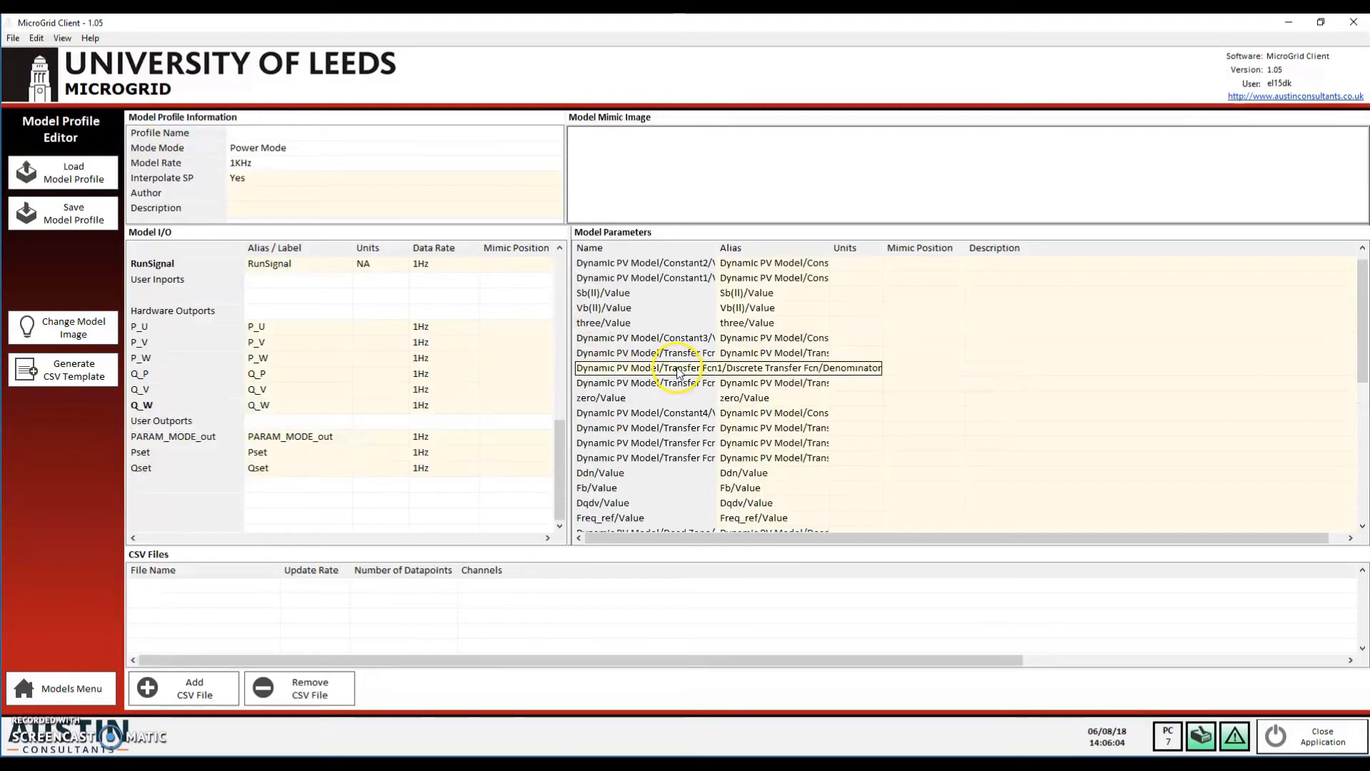
Save the model profile with PVDynamic entered as the file name
left_click(61, 216)
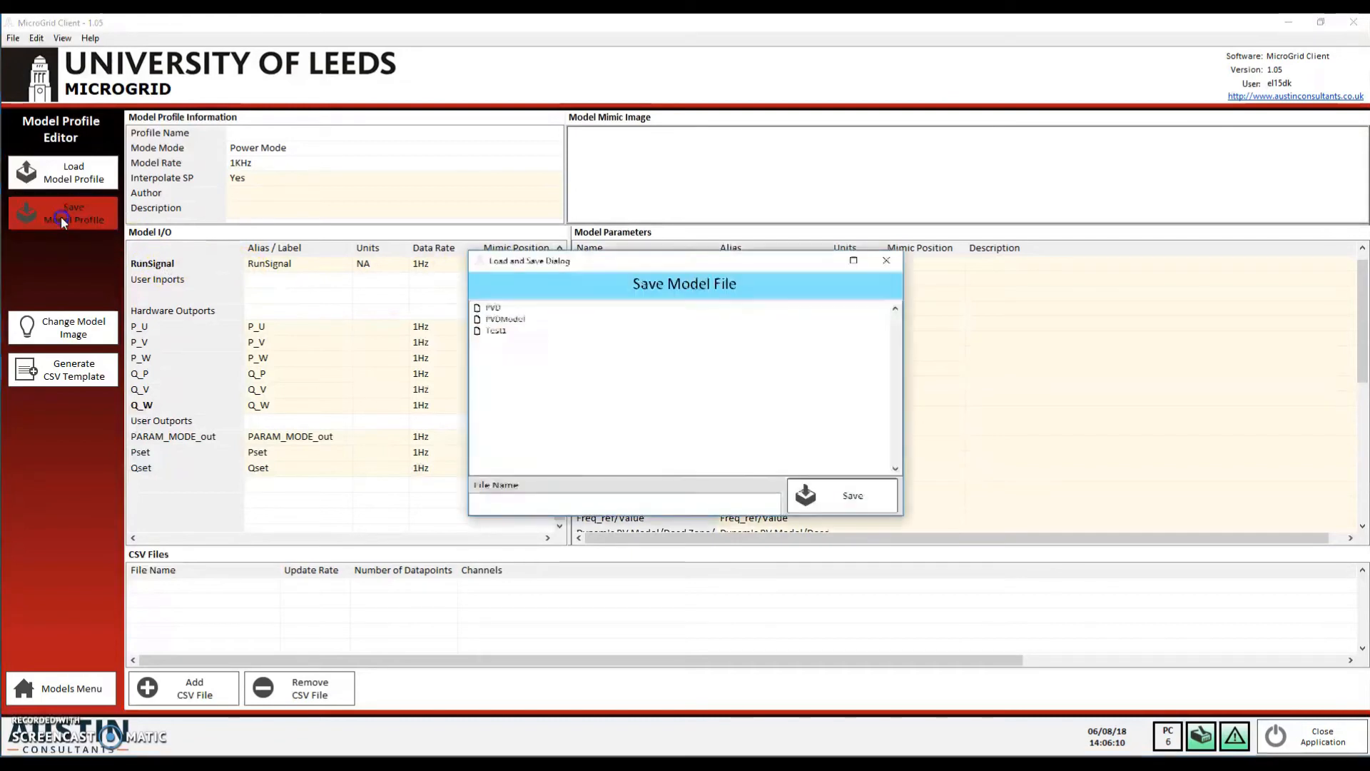
left_click(526, 502)
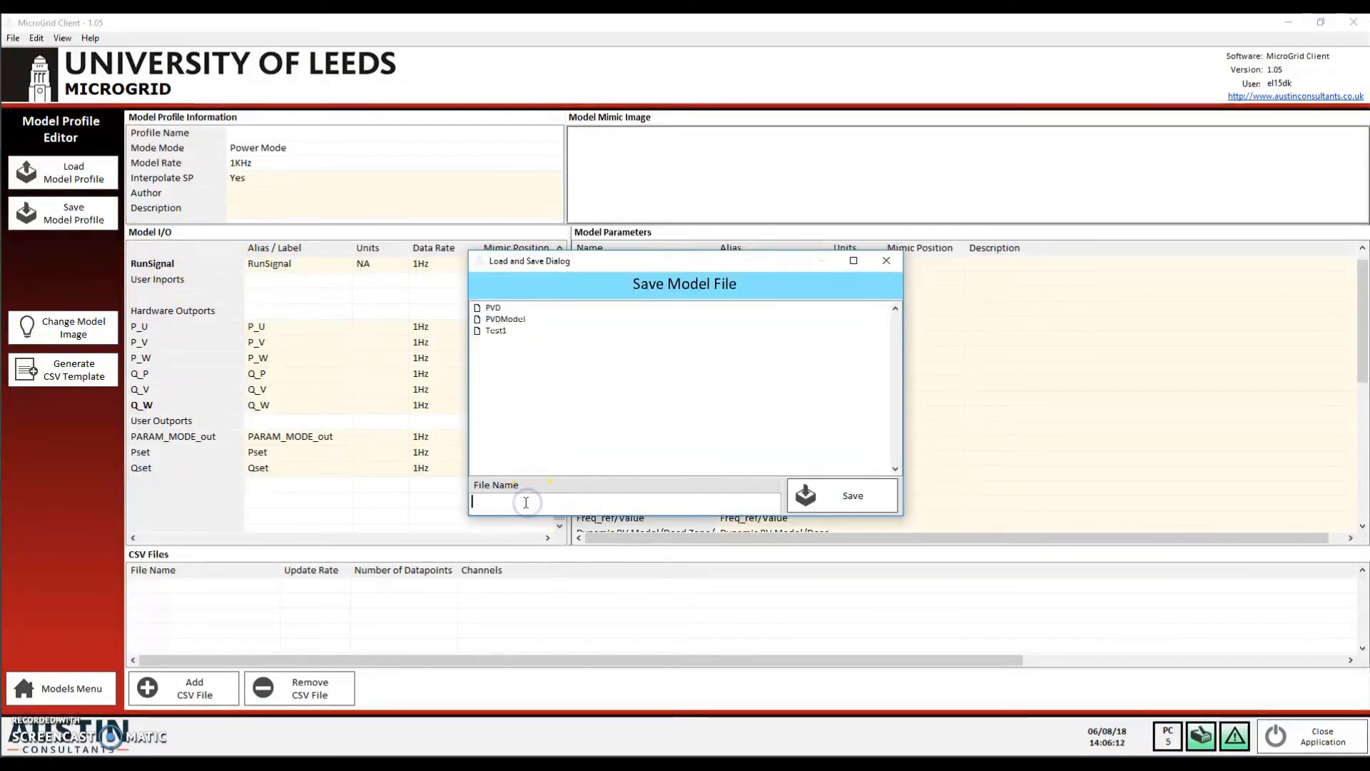
type("PVDynamic")
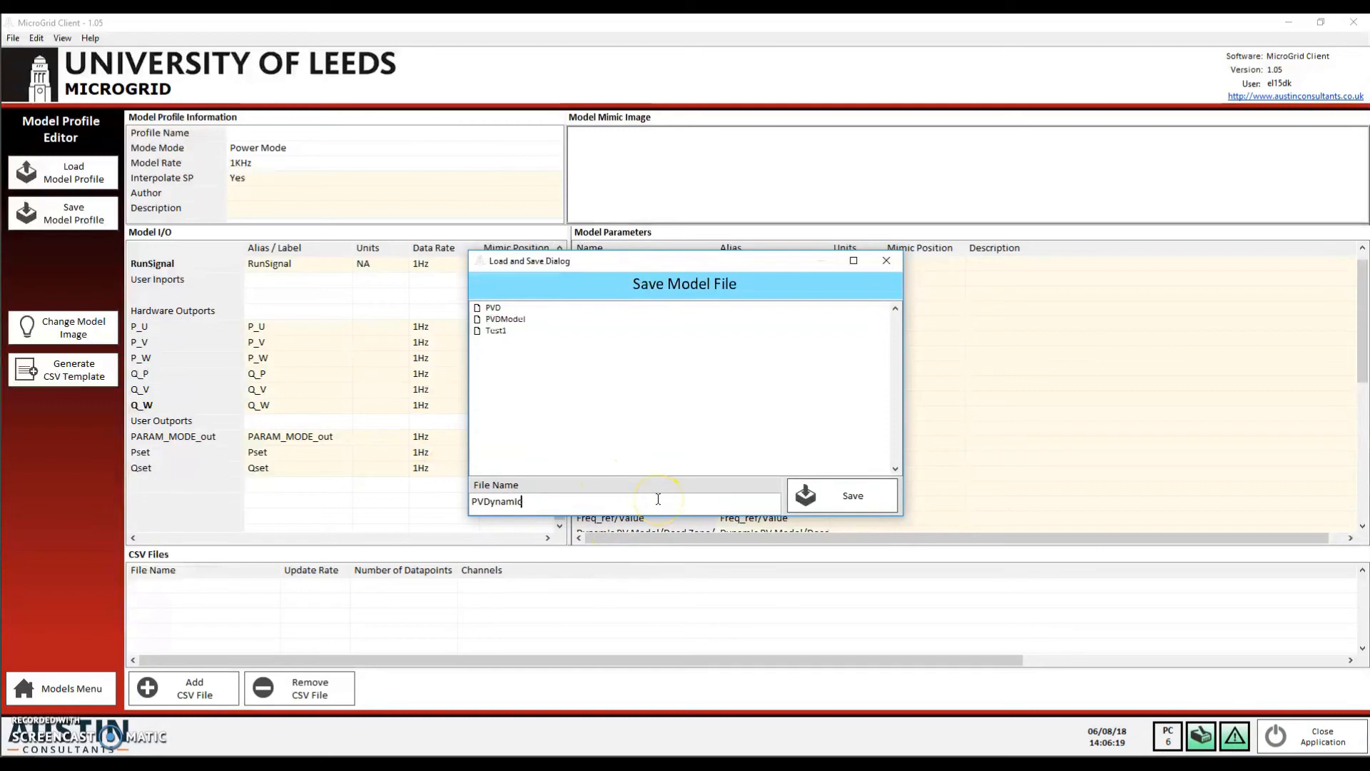
left_click(836, 498)
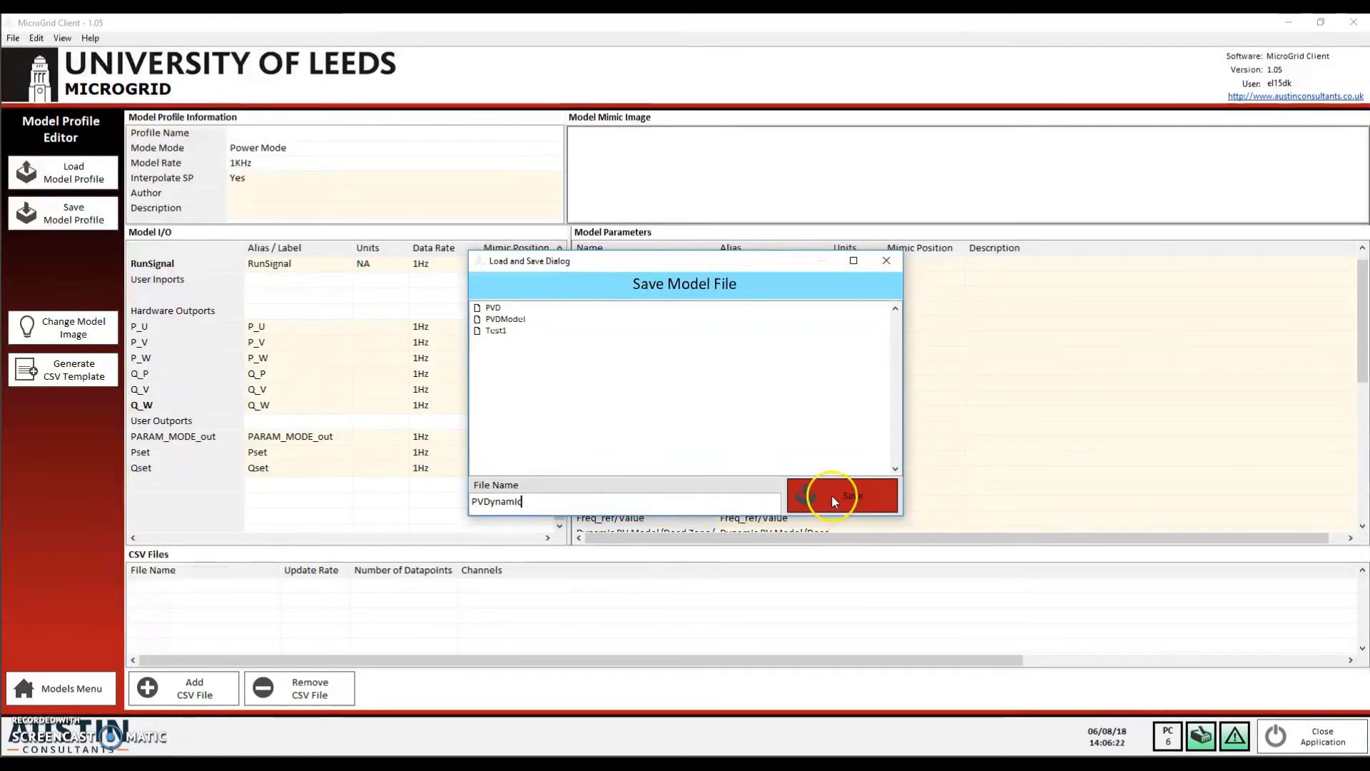